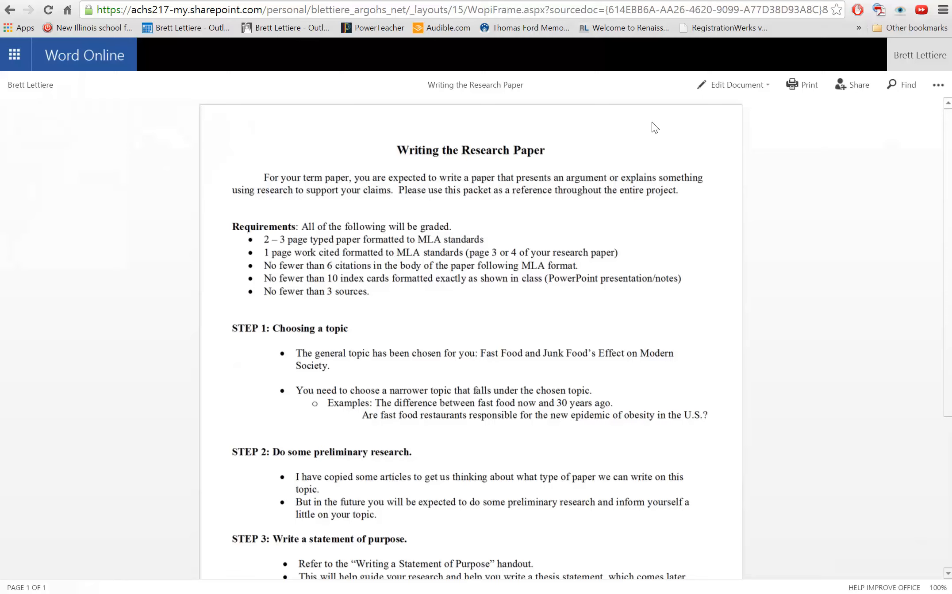
Open the document's sharing options and copy its view-only guest link.
click(868, 87)
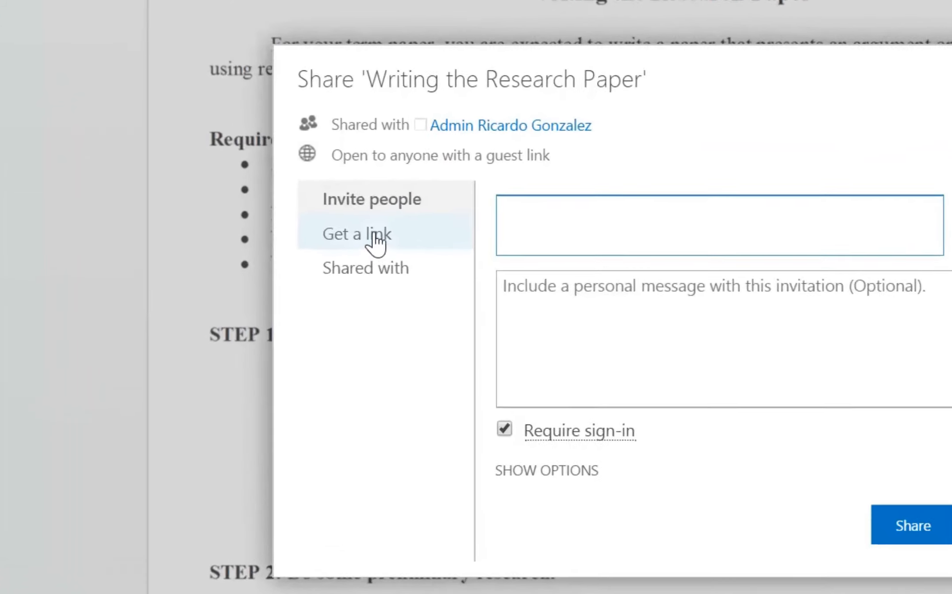
click(376, 241)
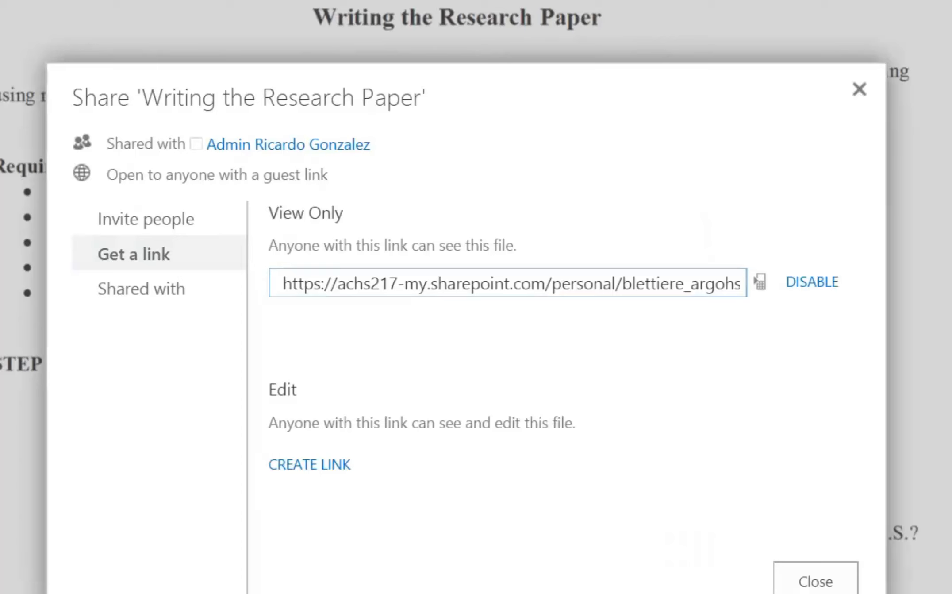
key(ctrl+a)
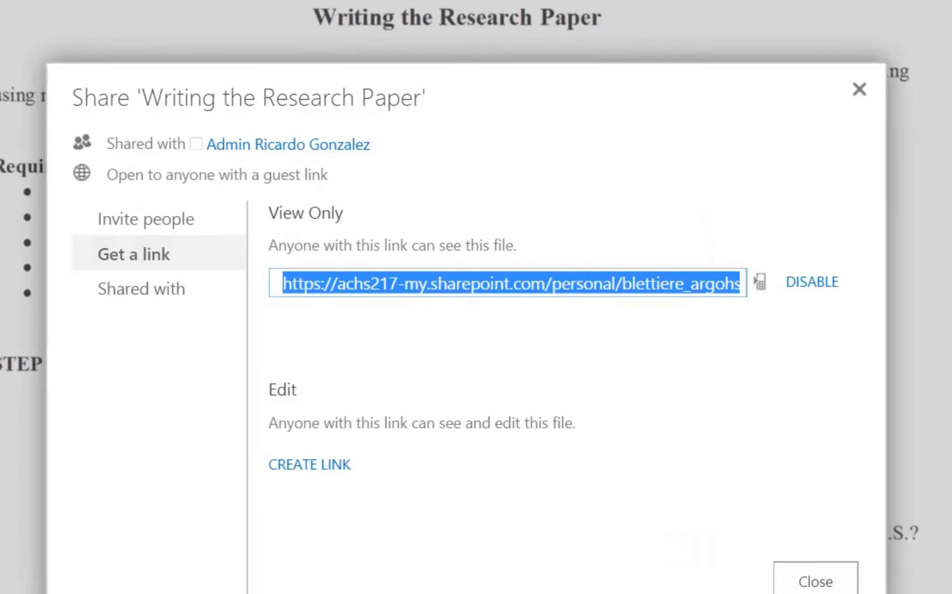
right_click(423, 290)
click(438, 362)
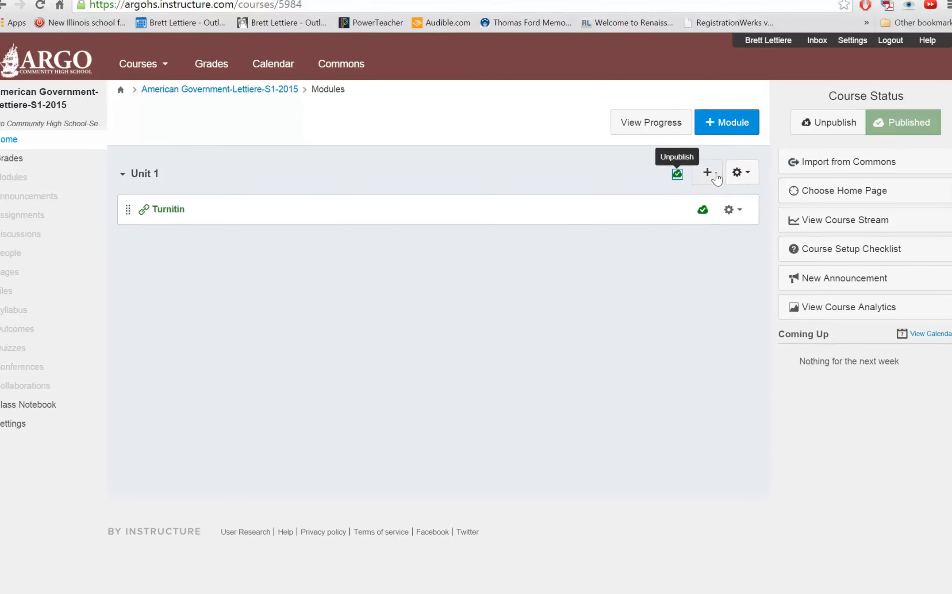
Switch to the Canvas course and start a new External URL item in Unit 1 using the copied document link.
click(702, 174)
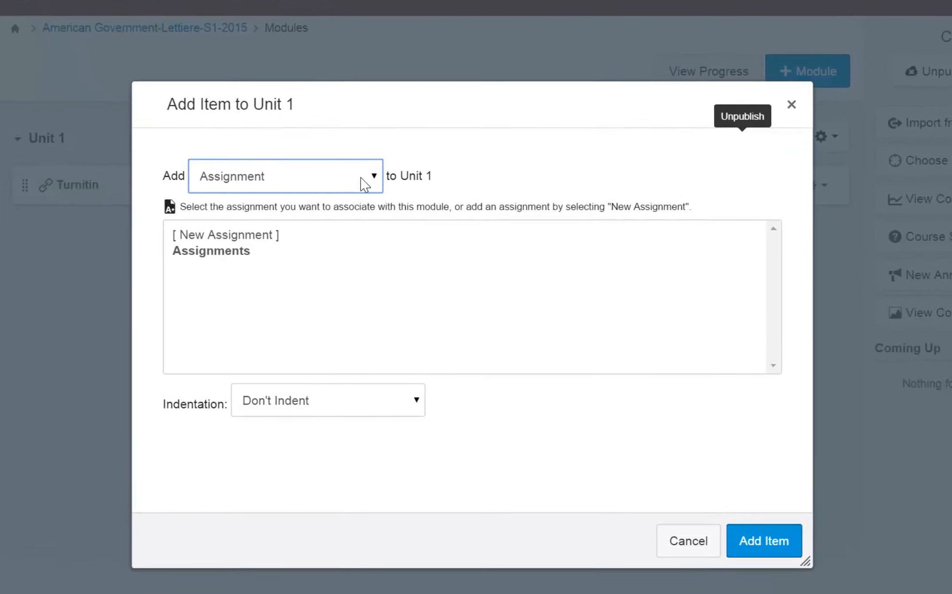
click(373, 176)
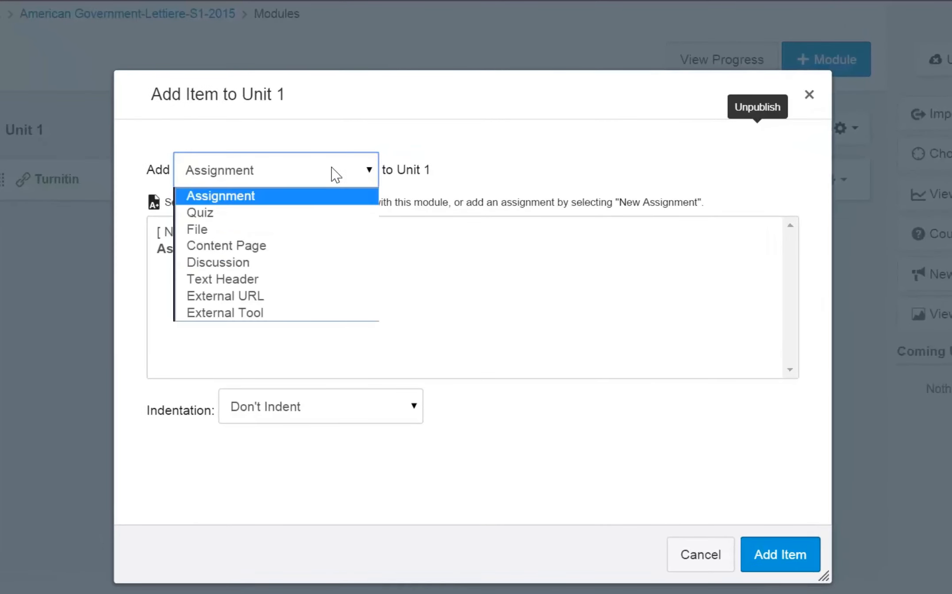
click(251, 304)
right_click(244, 236)
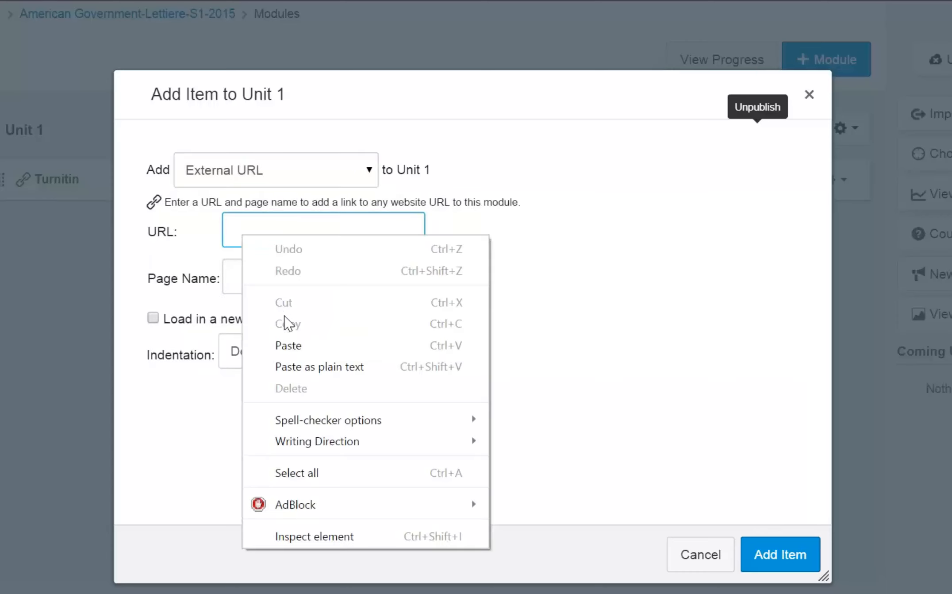
click(298, 345)
Name the link "Writing the Research Paper", set it to load in a new tab, and add it to Unit 1.
key(Tab)
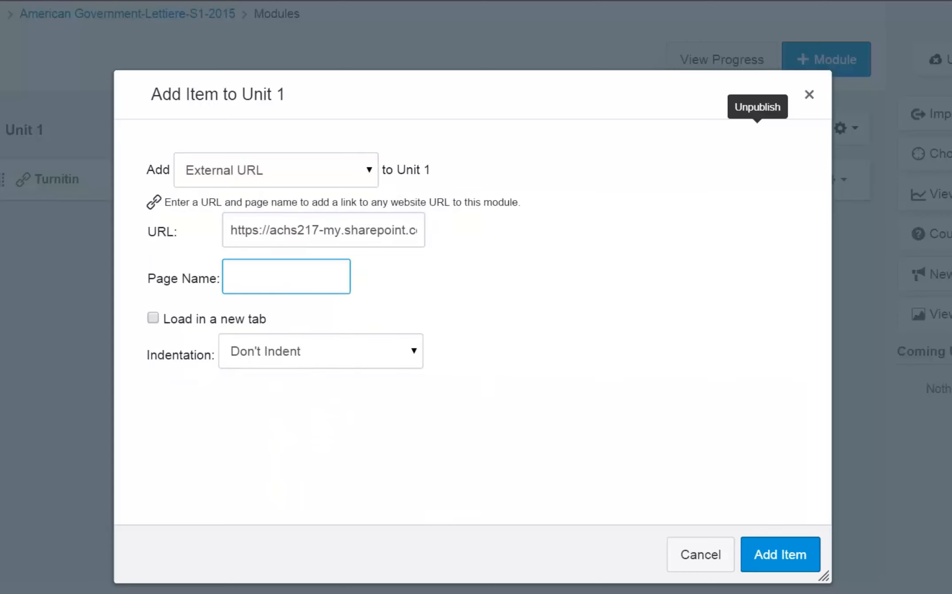
text(Writing the Re)
text(search)
text( Paper)
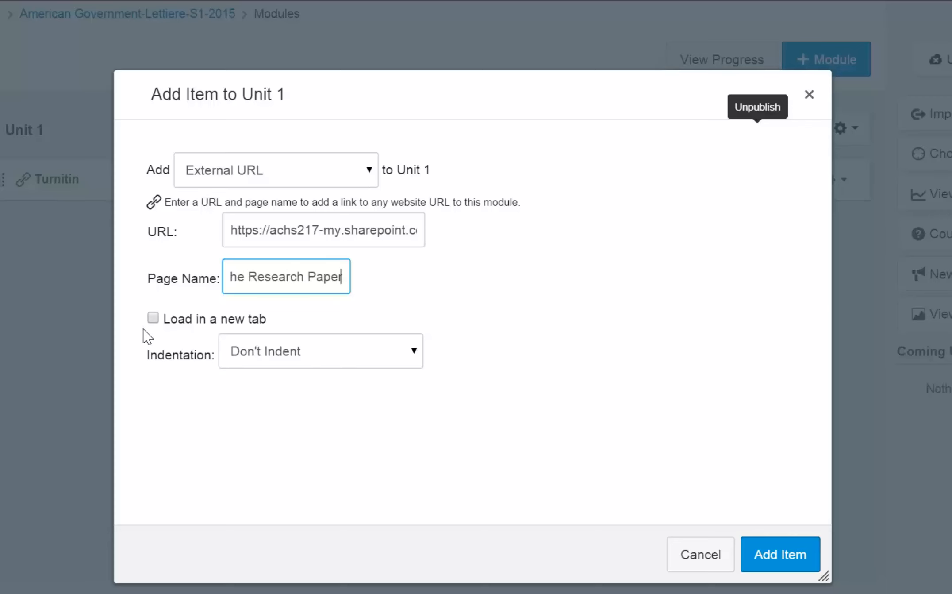
click(153, 319)
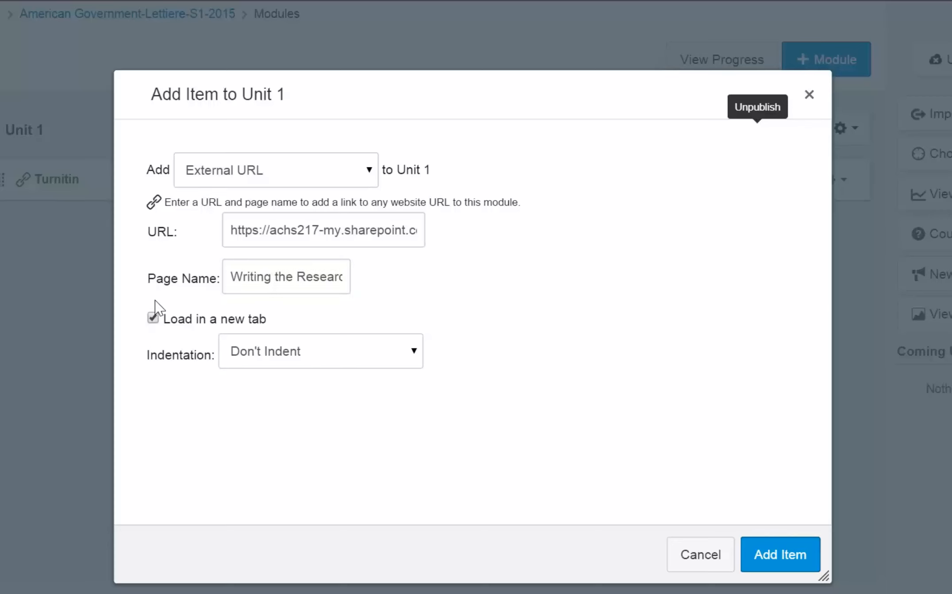
click(779, 555)
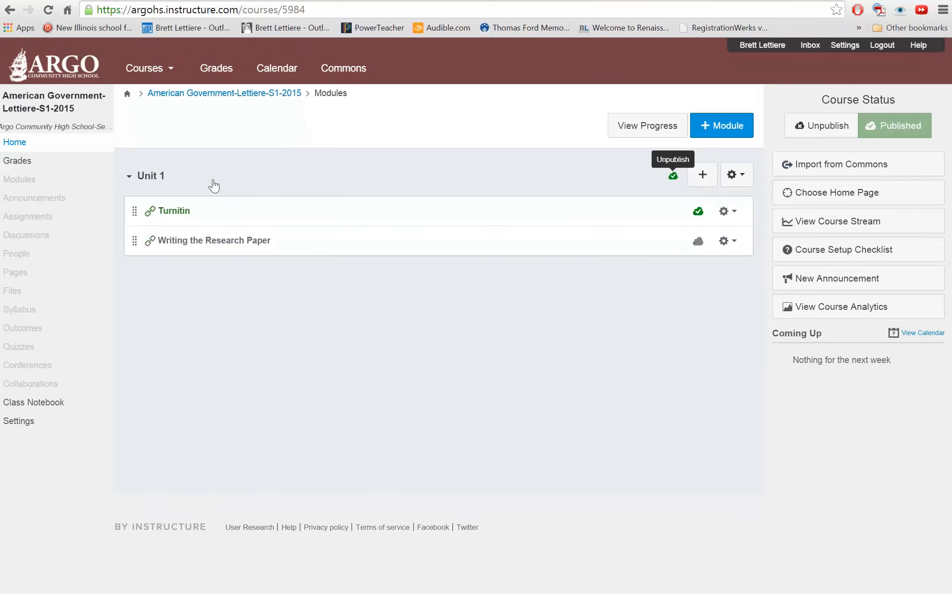
Publish the Writing the Research Paper item in Unit 1 and open its document in a new window.
click(697, 240)
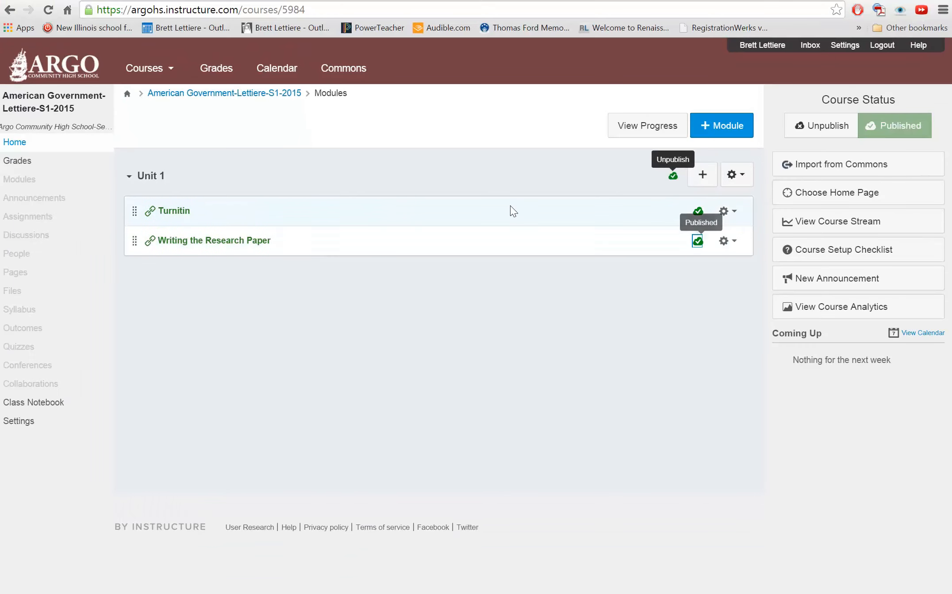
click(236, 245)
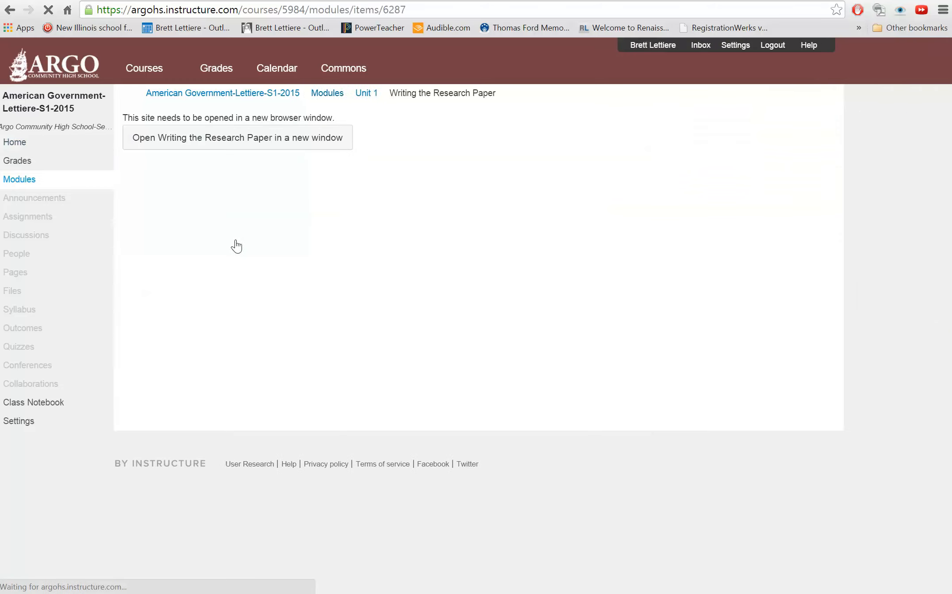
click(272, 138)
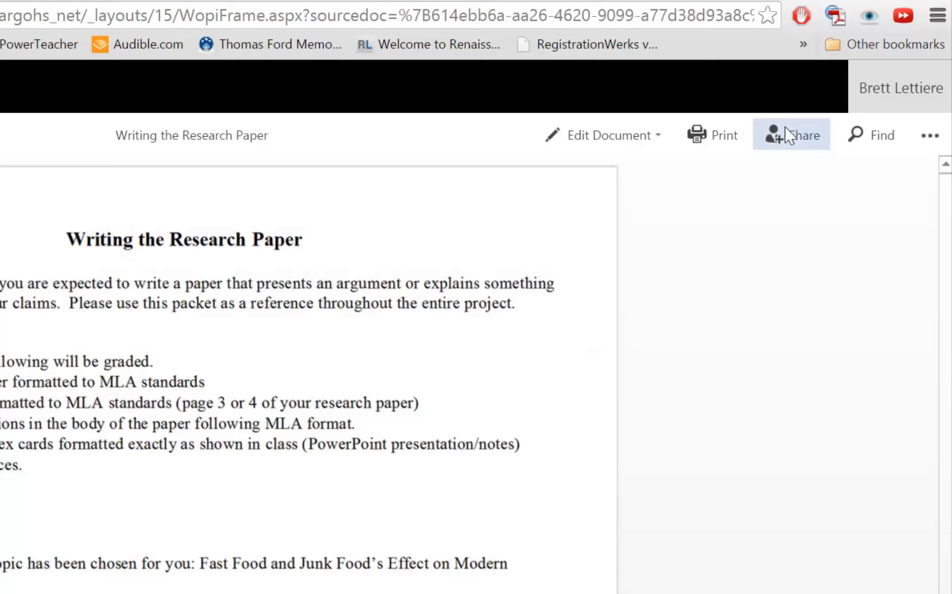
Copy the view-only guest link again from the opened document's sharing options.
click(792, 135)
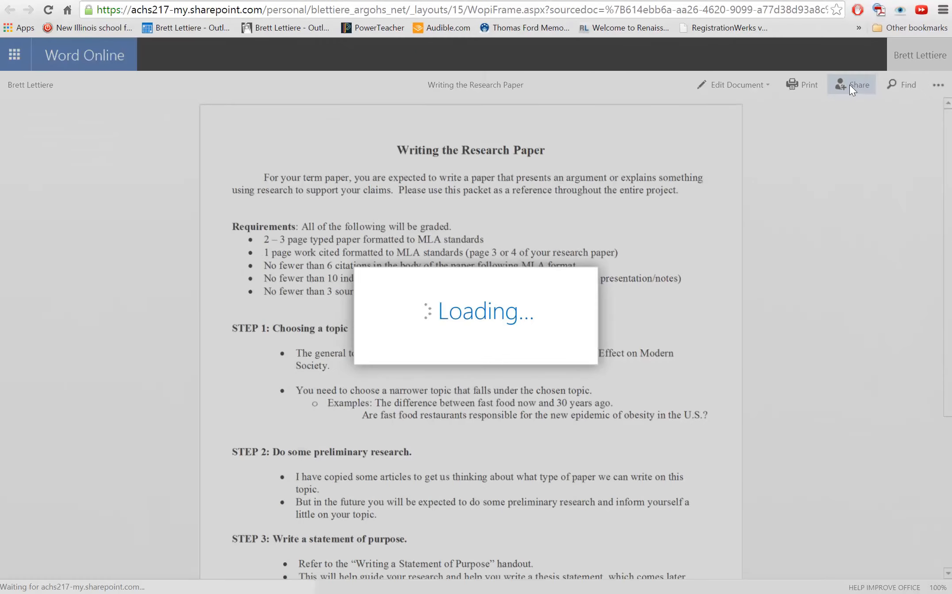
click(320, 276)
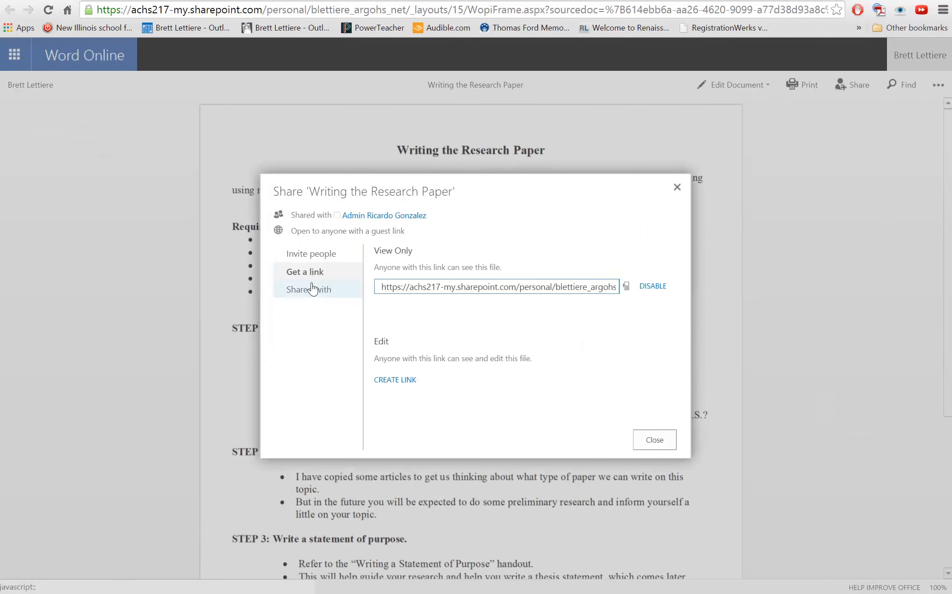
right_click(408, 285)
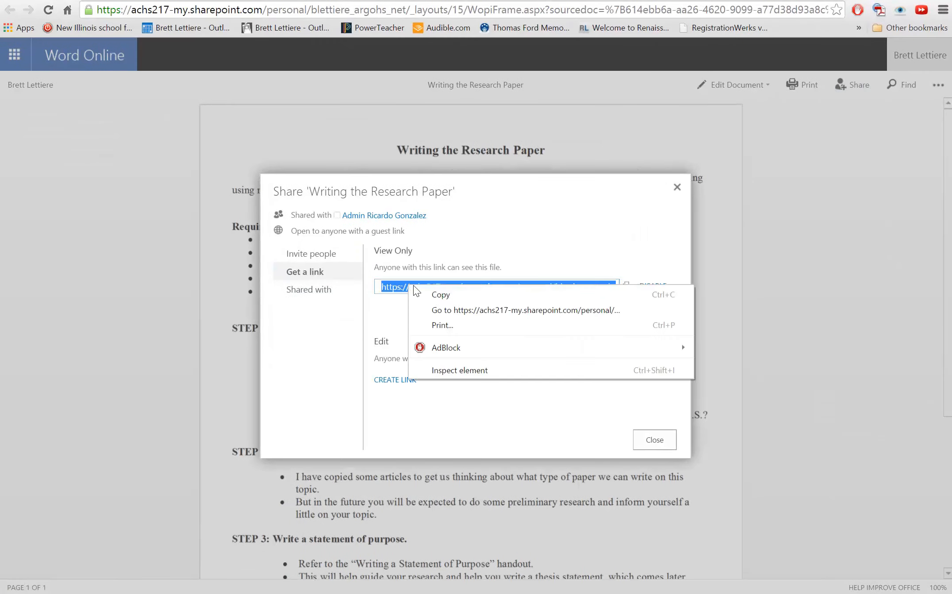
click(435, 295)
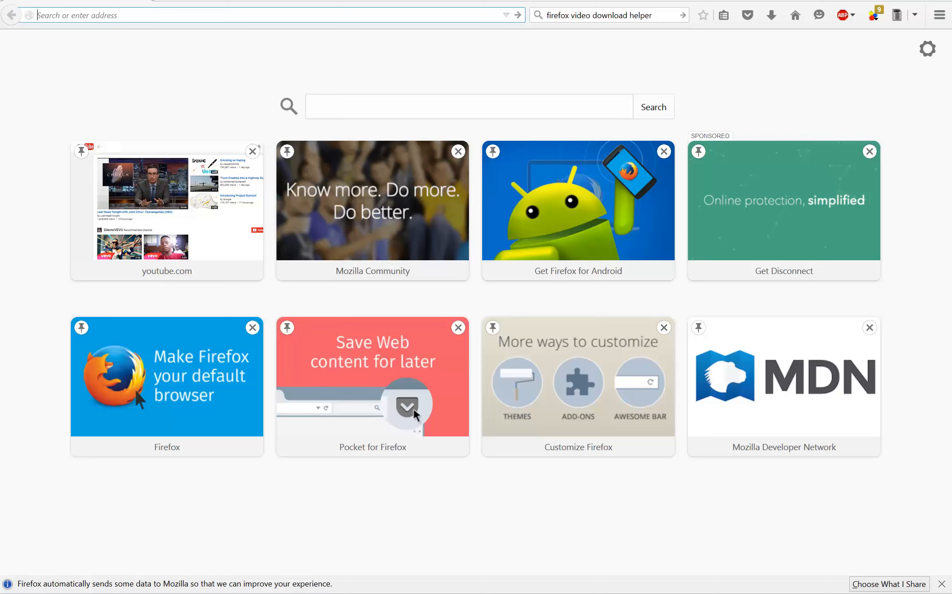
Open the copied guest link in Firefox, without signing in.
right_click(159, 17)
click(175, 68)
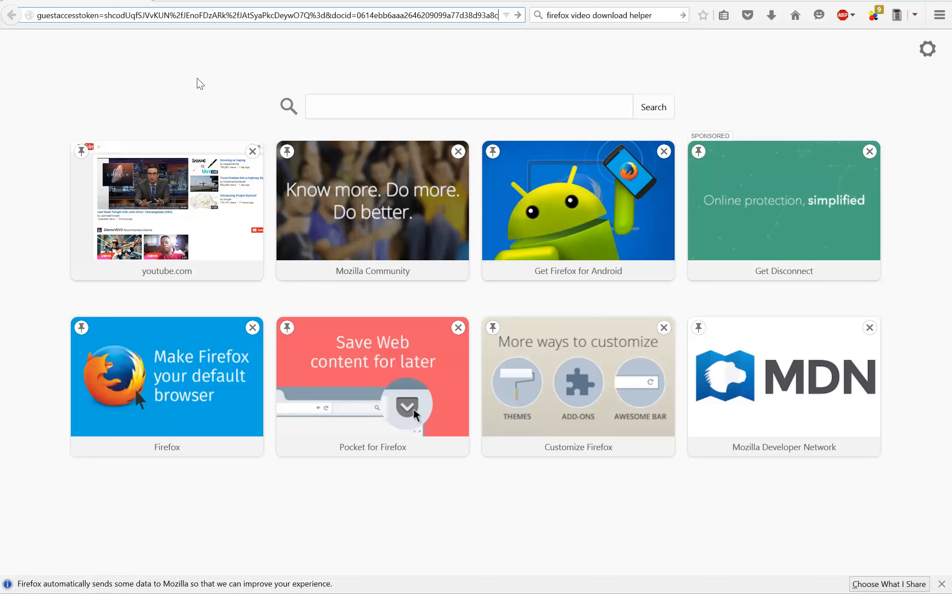
key(Return)
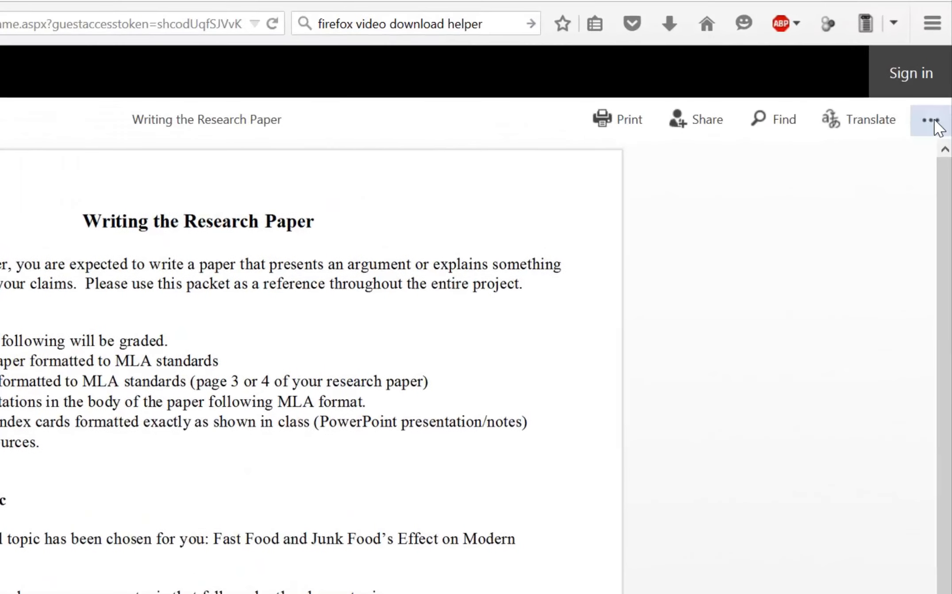
Generate the embed code for the Writing the Research Paper document and copy it.
click(934, 118)
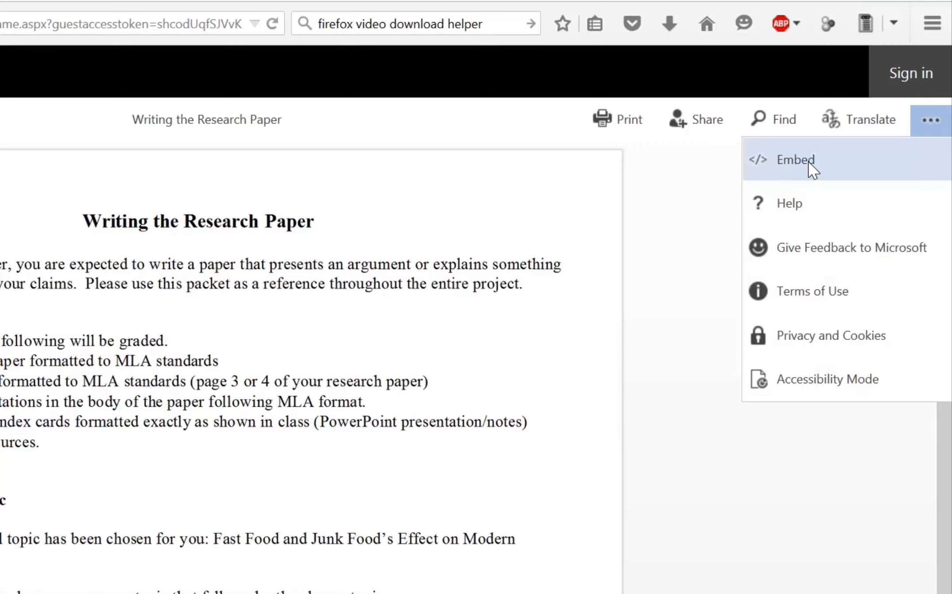
click(808, 160)
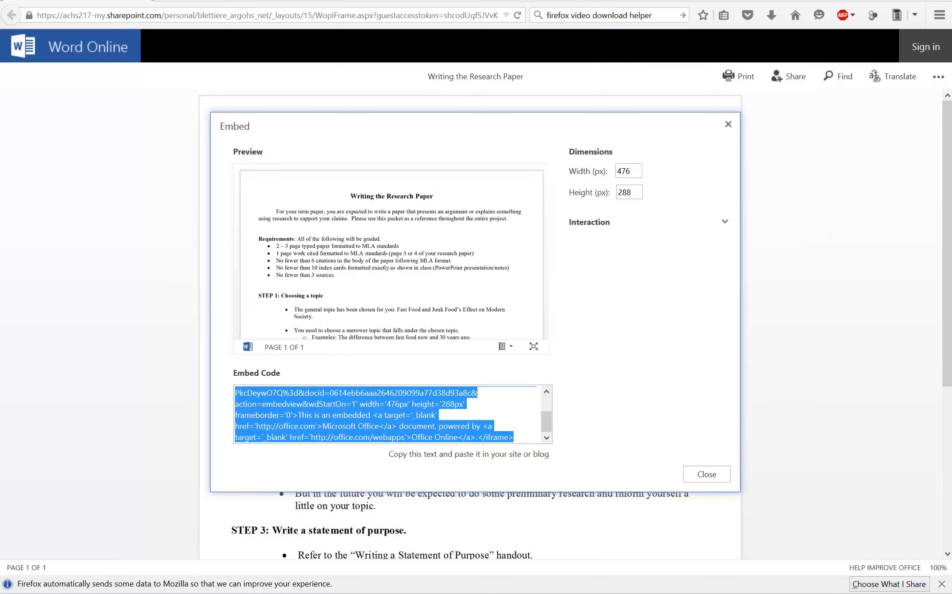
right_click(365, 409)
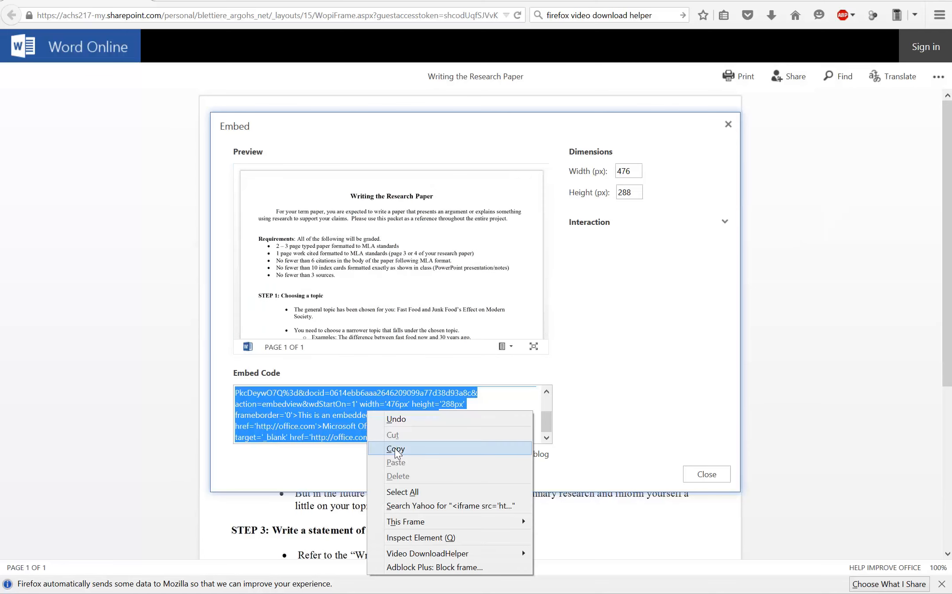
click(389, 446)
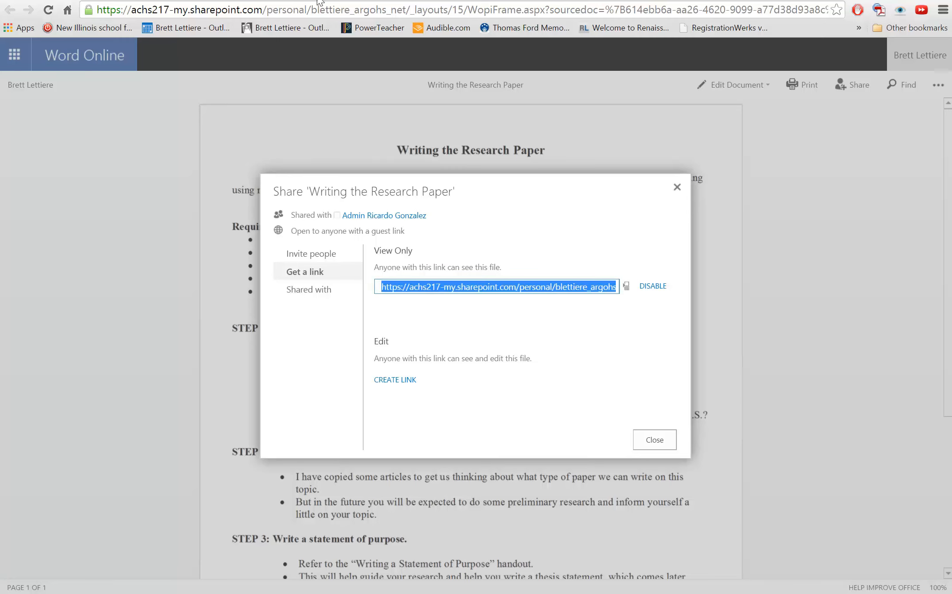
Return to the Canvas course in Chrome, create a new page, and paste the embed code into its HTML source.
click(327, 0)
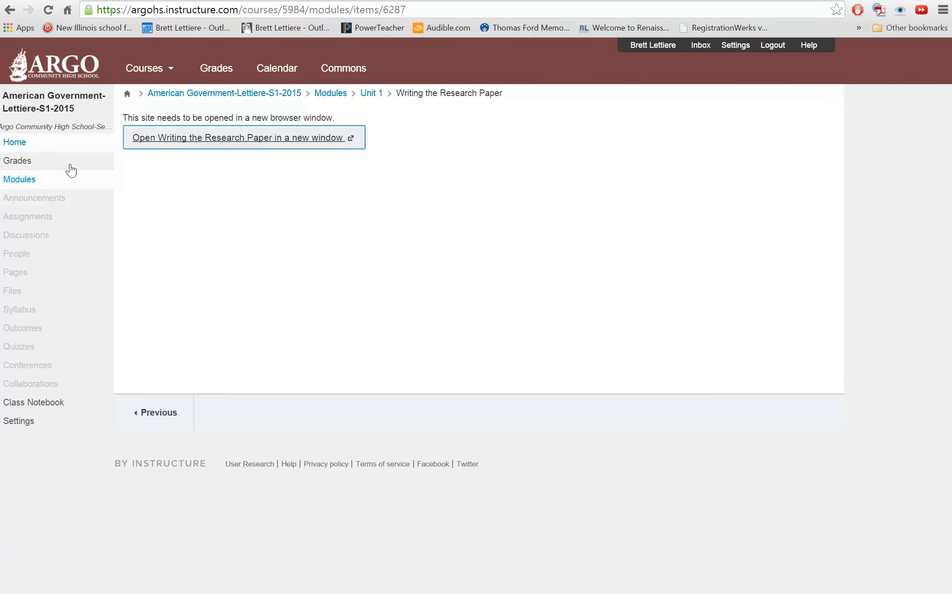
click(24, 180)
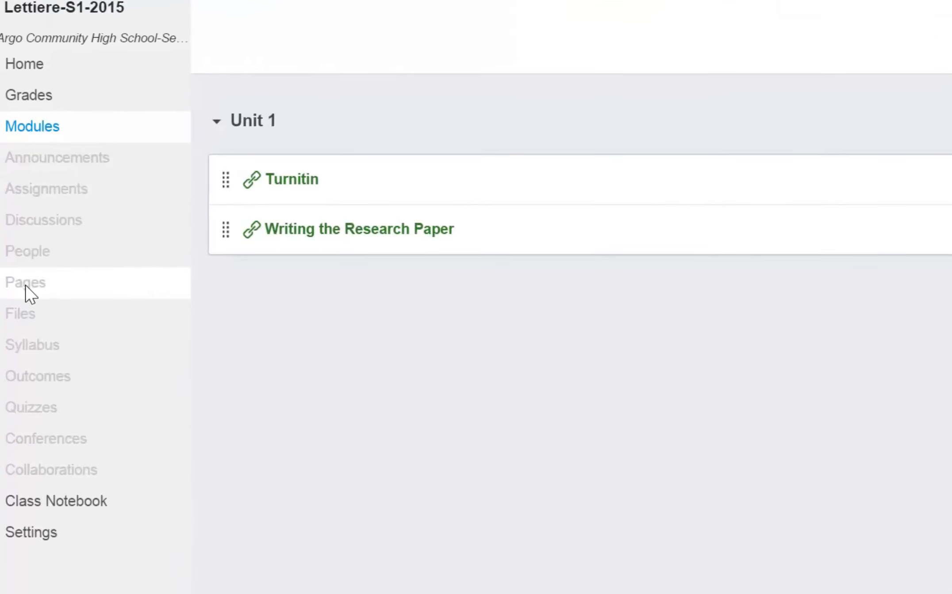
click(25, 284)
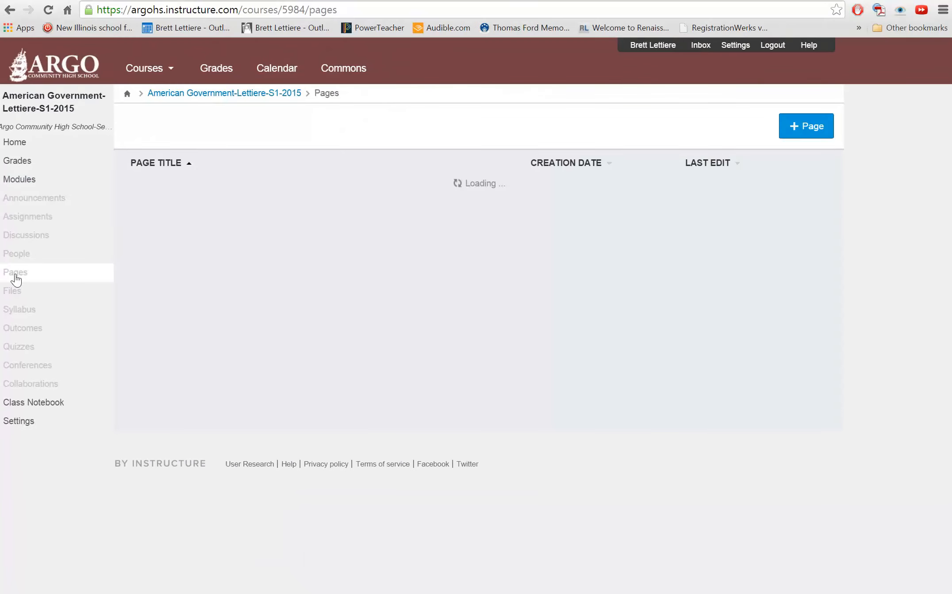
click(805, 128)
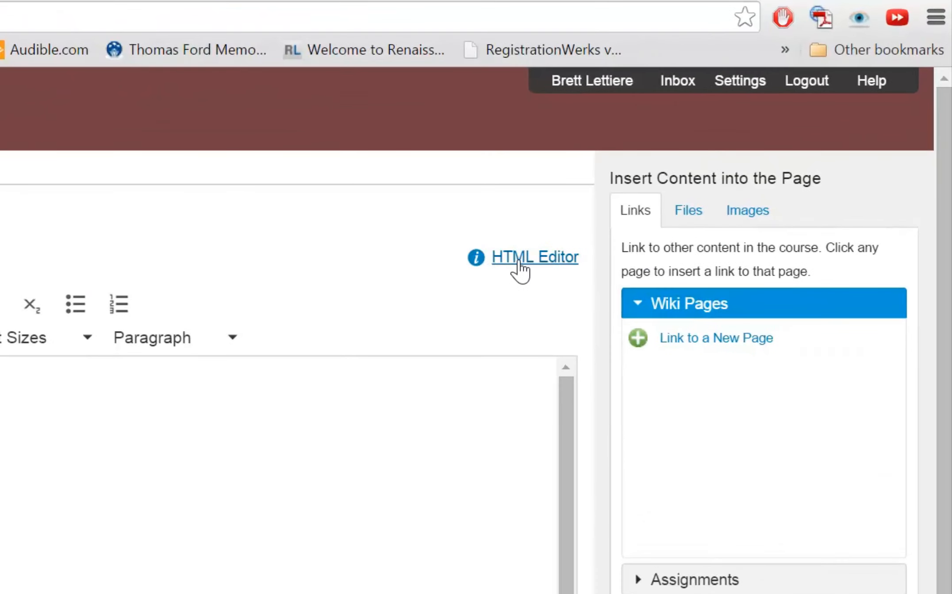
click(520, 266)
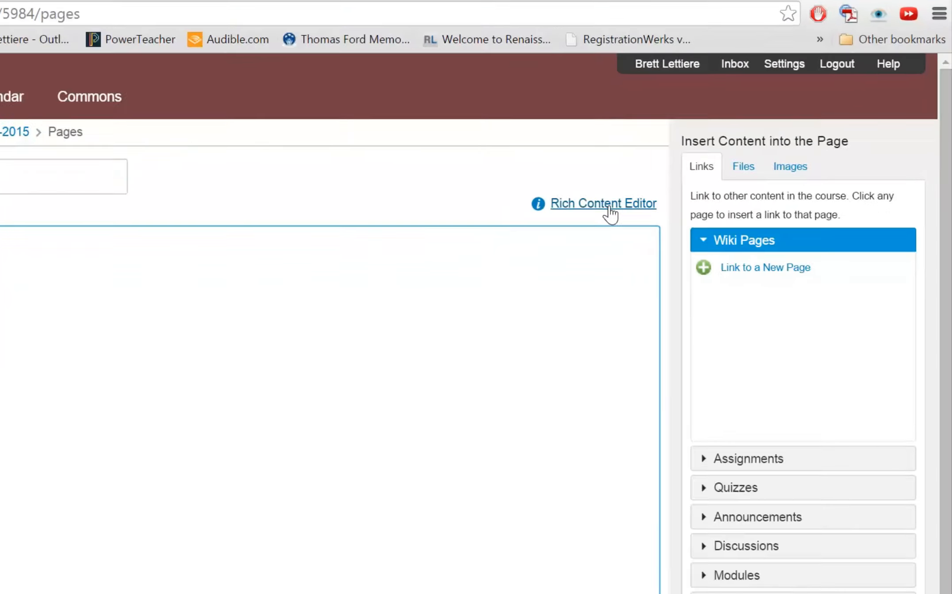
right_click(97, 307)
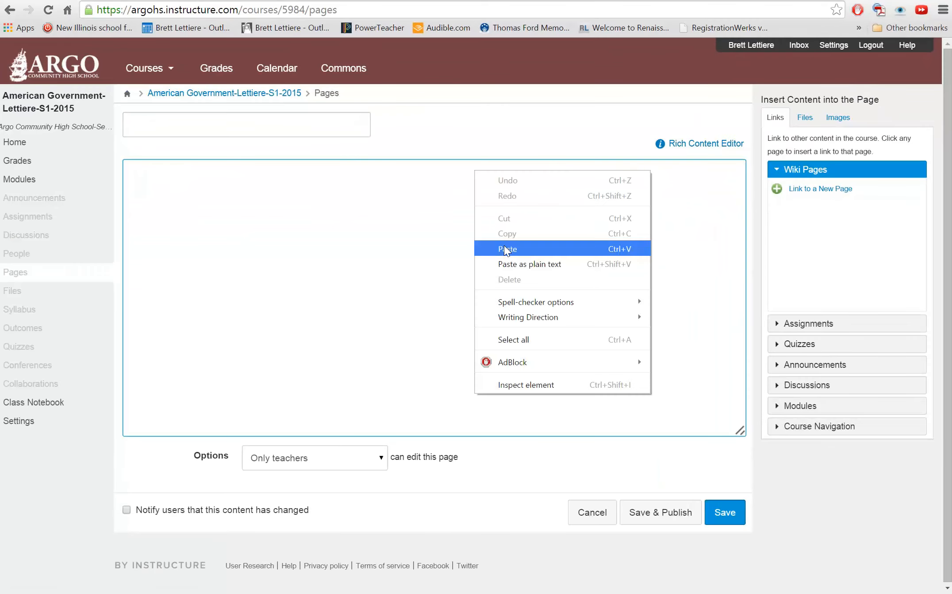
click(506, 249)
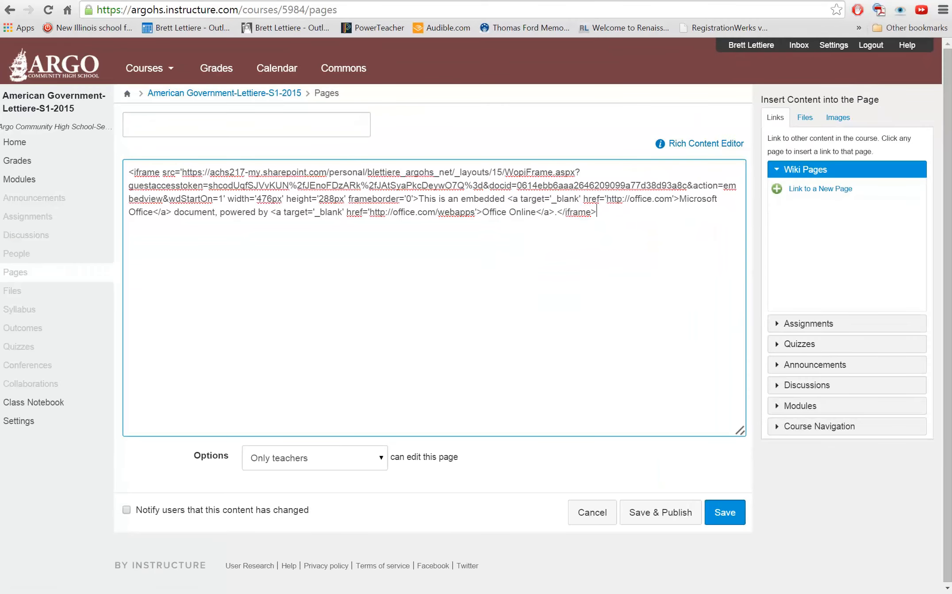
Title the page "Writing the Research Paper", save it, and check the embedded document on the finished page.
click(246, 125)
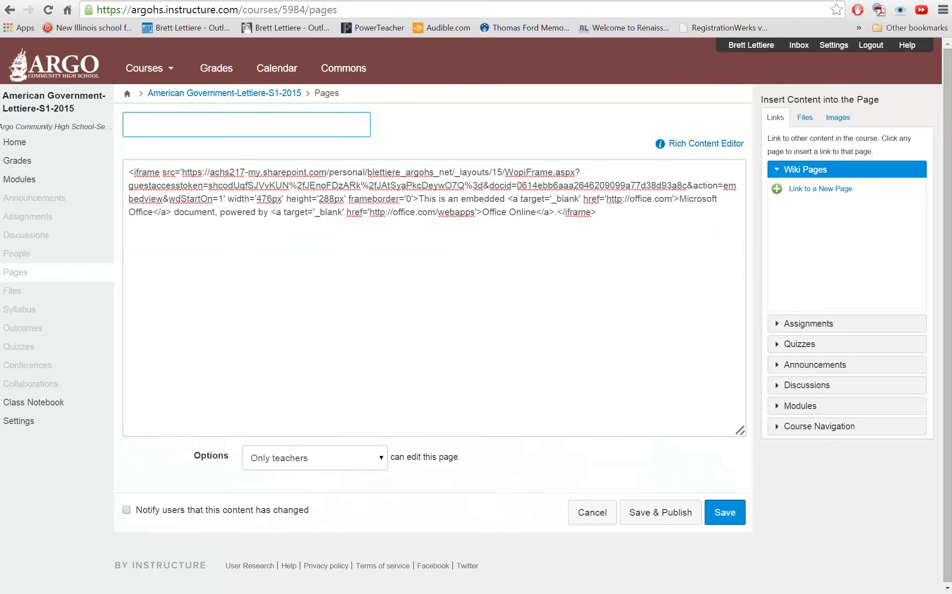
text(Writing the Research Paper)
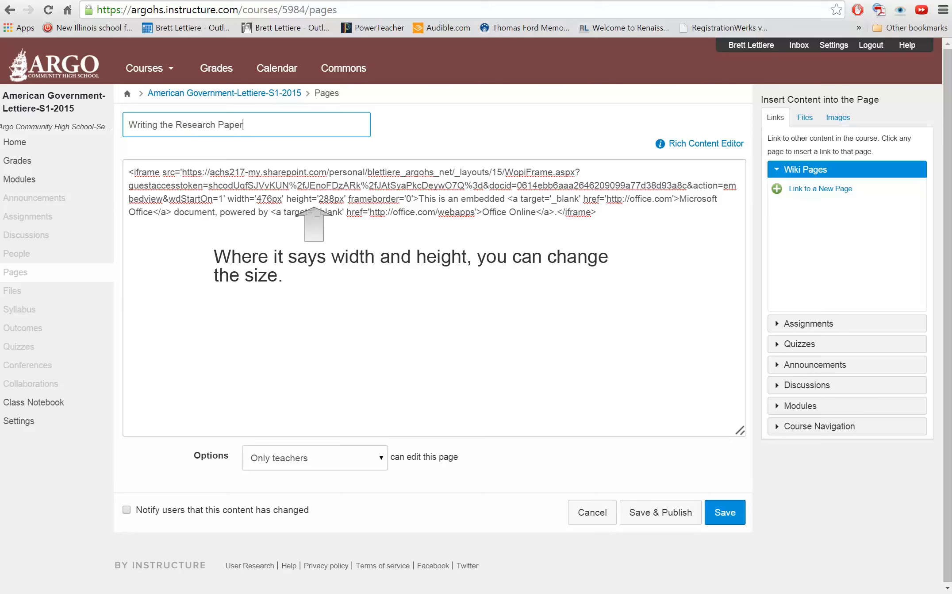
click(730, 144)
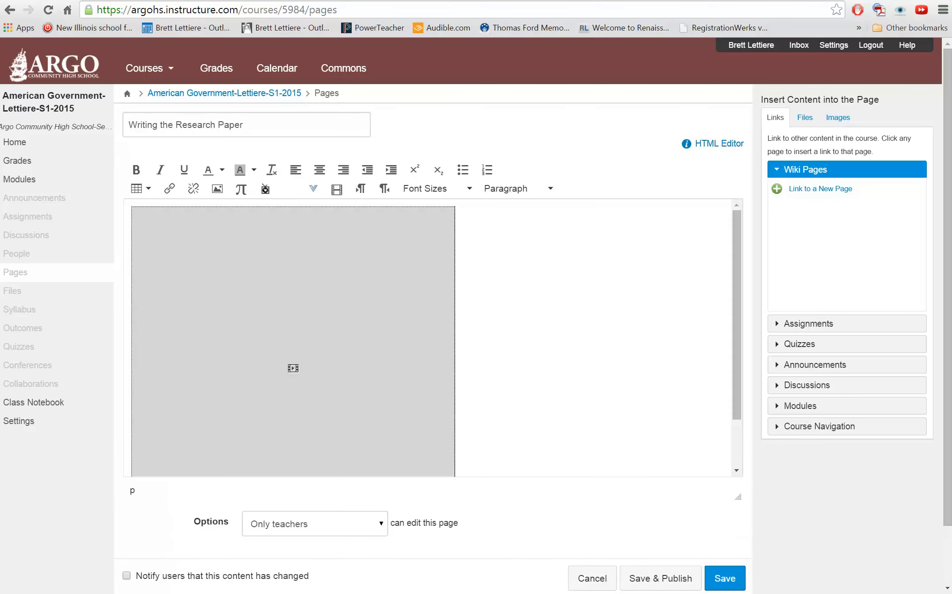
scroll(725, 579, down, 2)
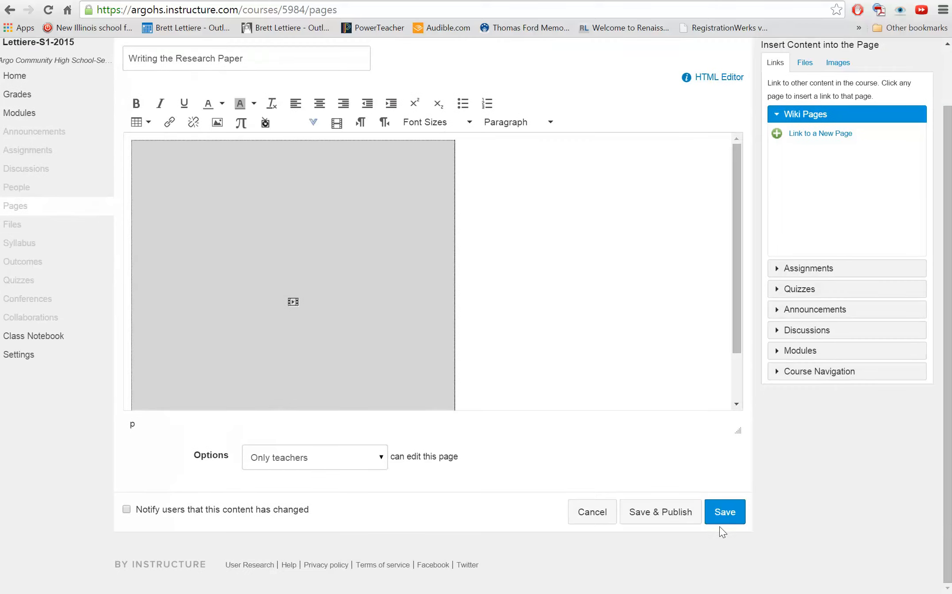
click(719, 515)
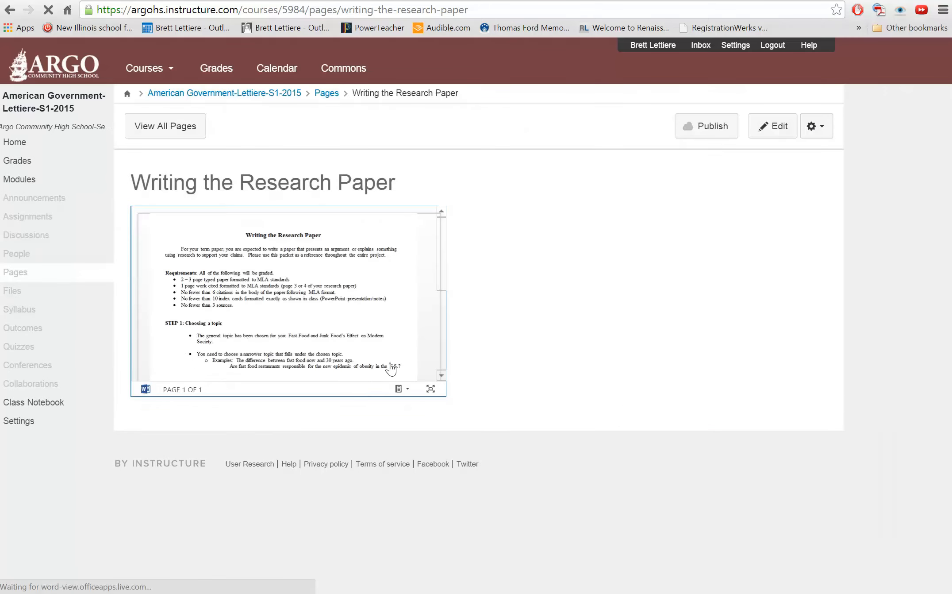
scroll(385, 354, down, 5)
scroll(243, 250, up, 3)
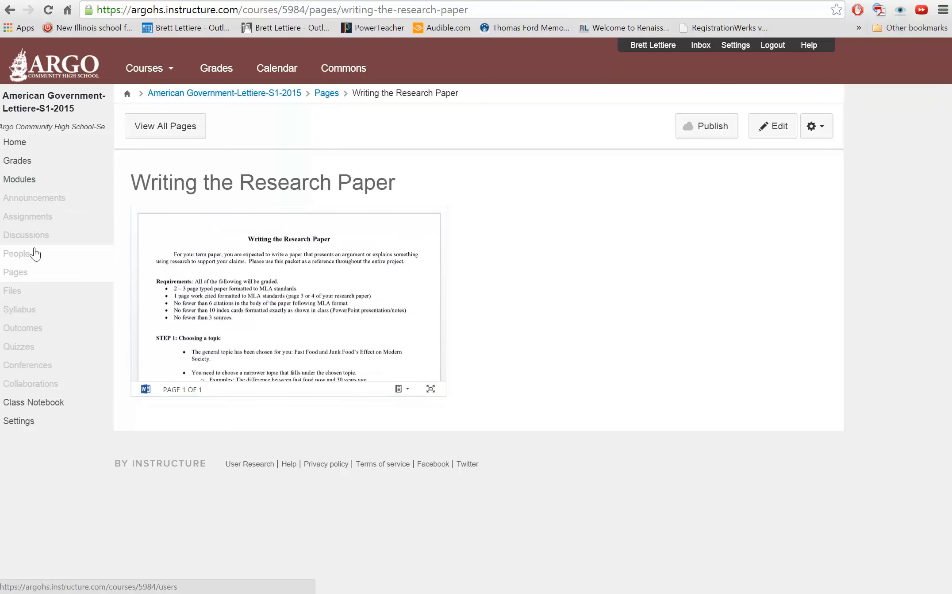
Create a new assignment in the course and name it "Writing the Research Paper".
click(30, 219)
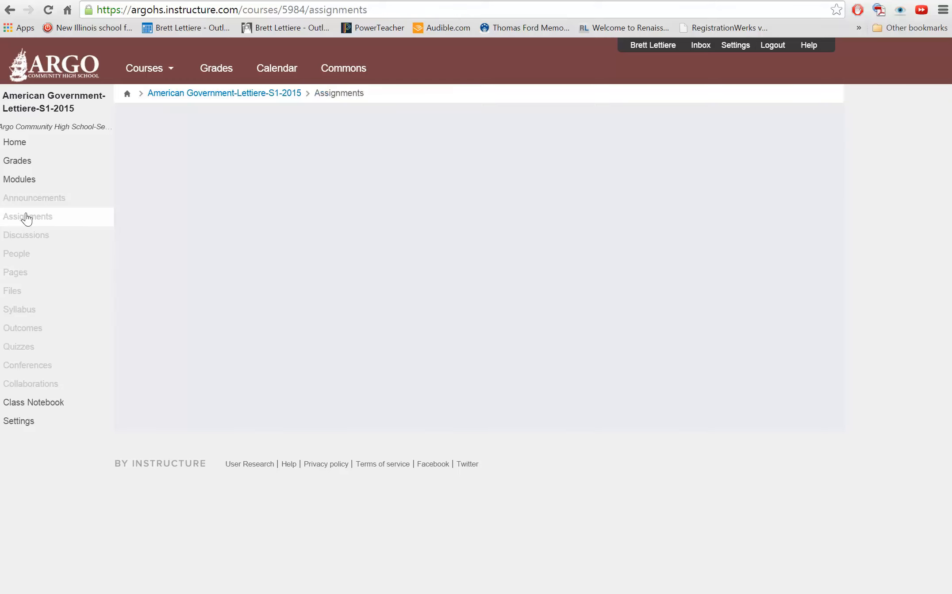
click(759, 132)
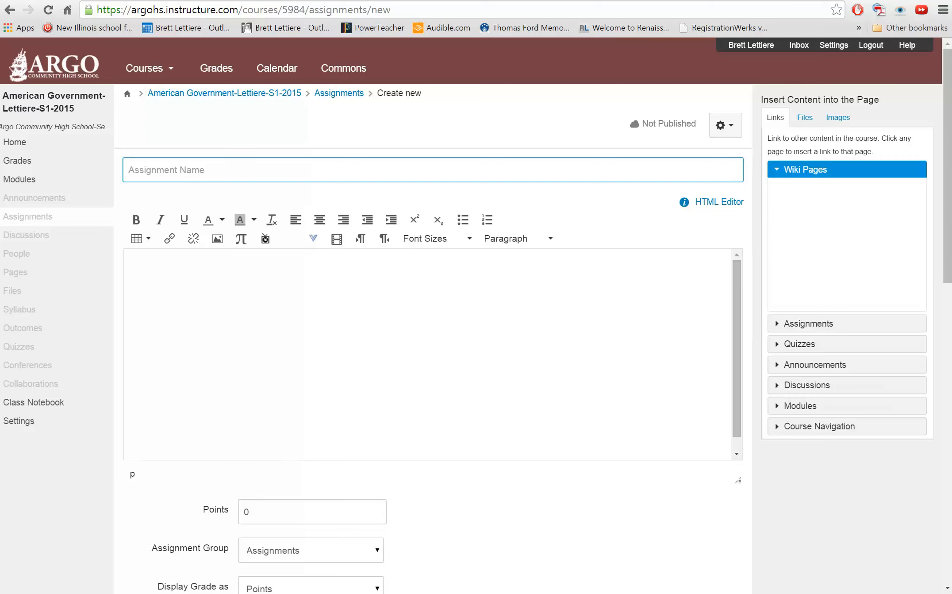
text(Writing the Research Paper)
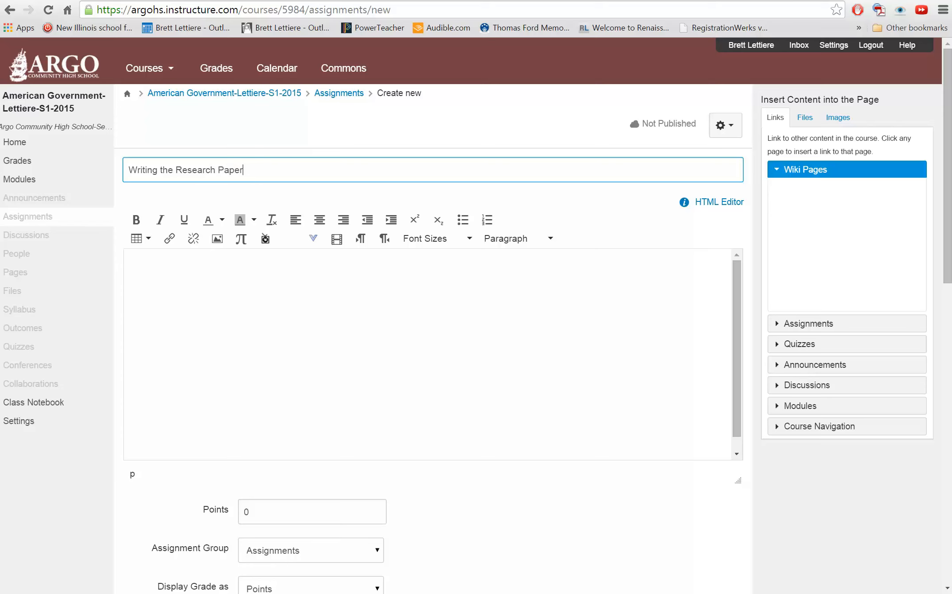
Paste the document's embed code into the HTML source of the assignment description.
click(719, 202)
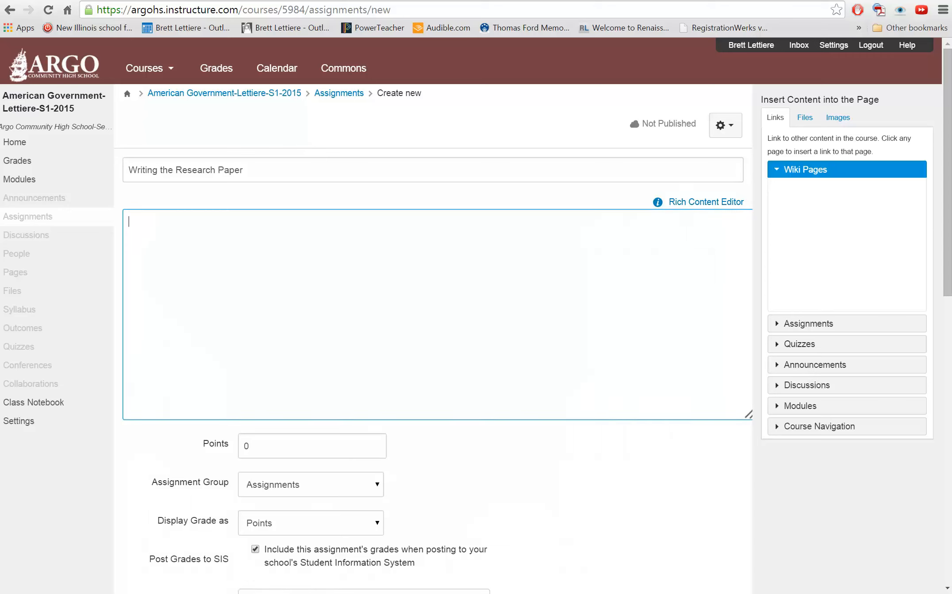
right_click(337, 241)
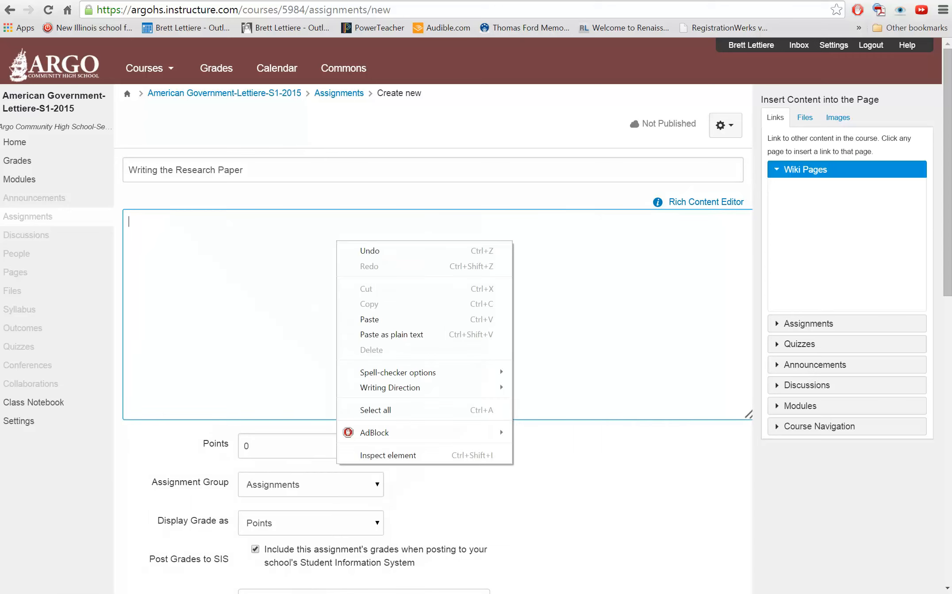
click(387, 319)
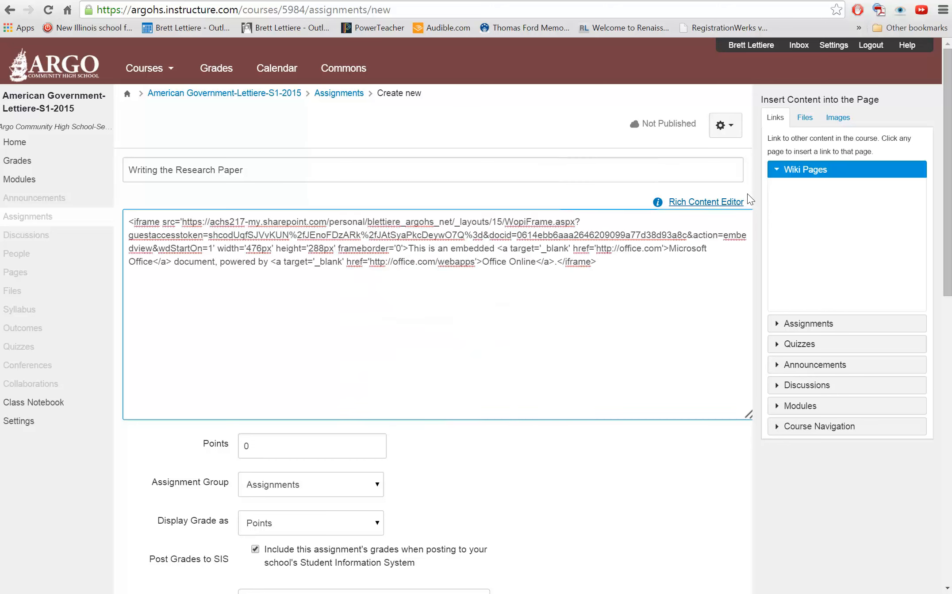
Return the description to rich content editing and add "Please follow directions and write paper." below the embedded document.
click(692, 203)
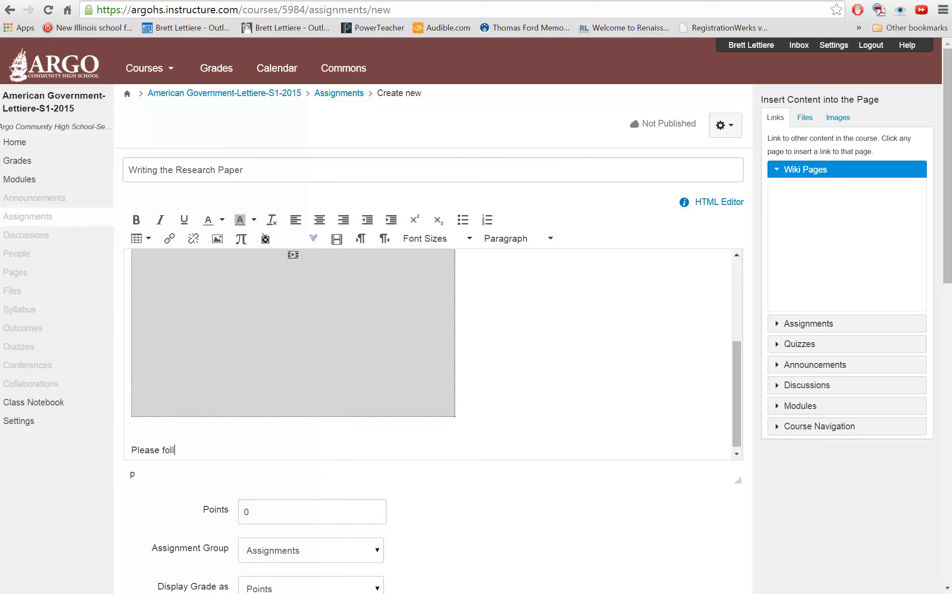
text(toins)
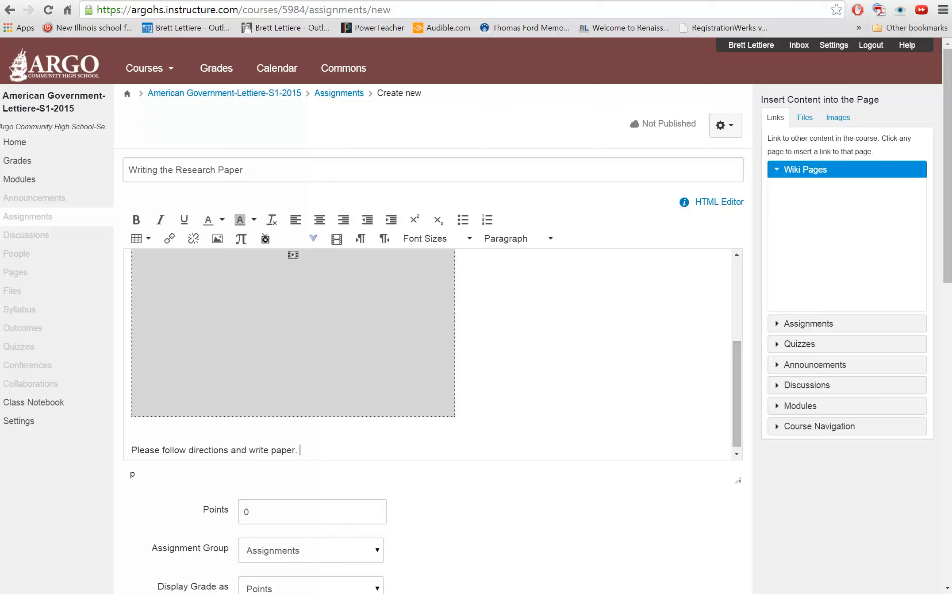
scroll(429, 354, up, 2)
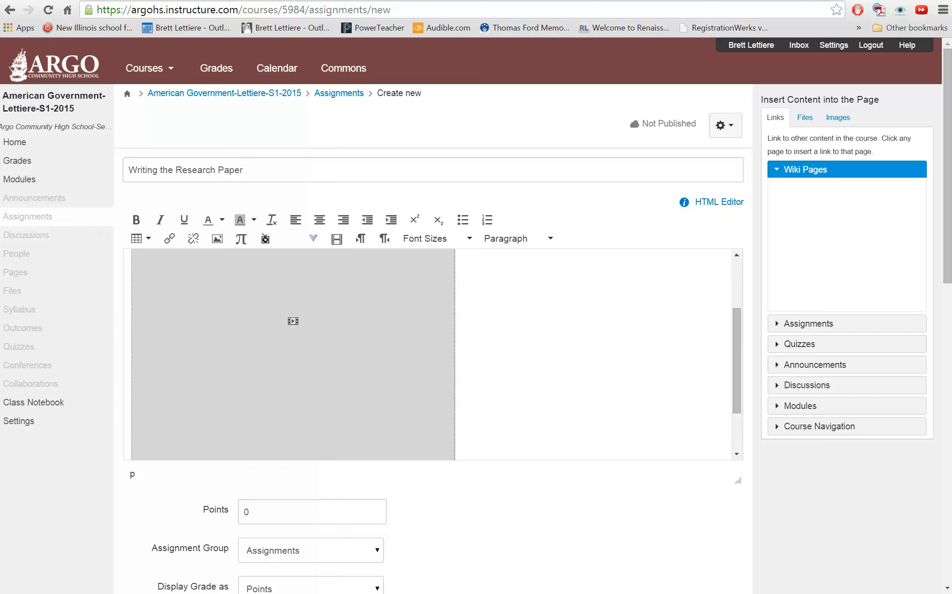
scroll(392, 398, down, 8)
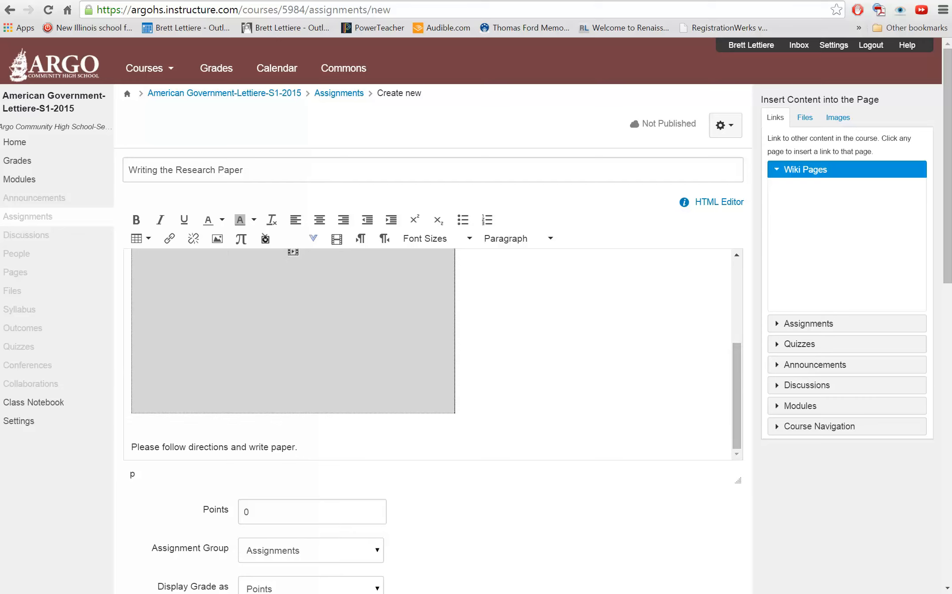
double_click(247, 313)
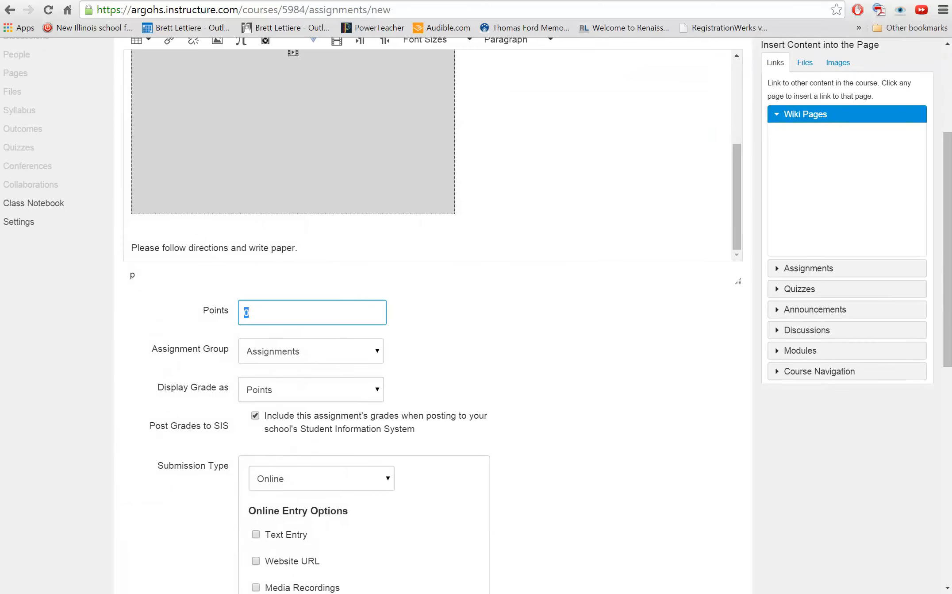
scroll(266, 294, down, 2)
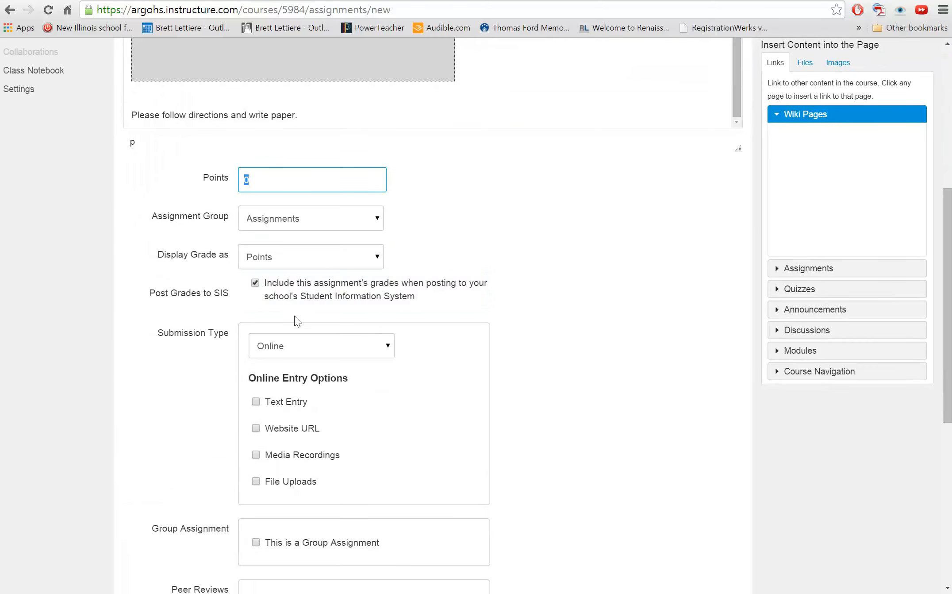
click(255, 284)
click(256, 283)
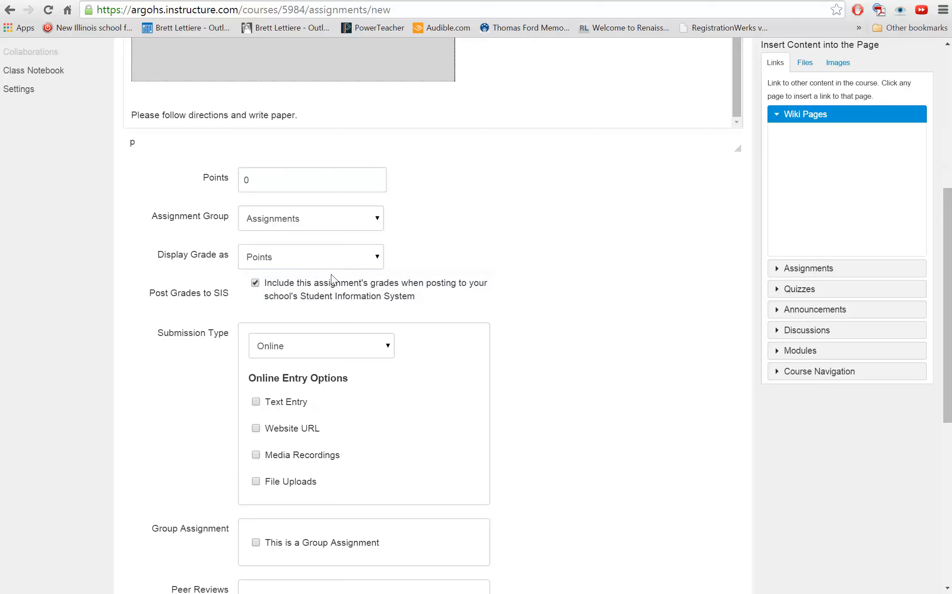
scroll(263, 460, down, 3)
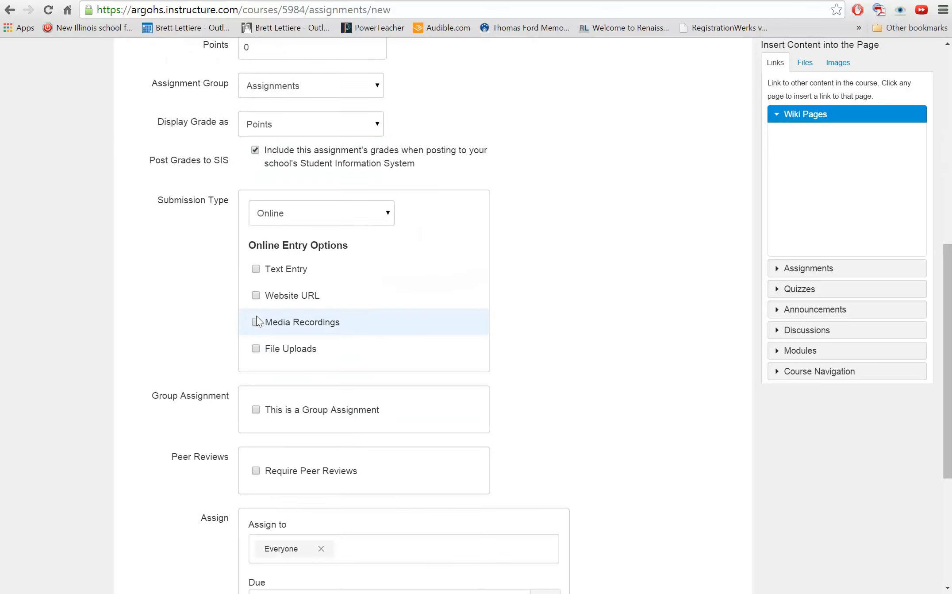
click(256, 349)
click(256, 349)
Set the assignment's submission type to No Submission and save the assignment without publishing it.
click(290, 215)
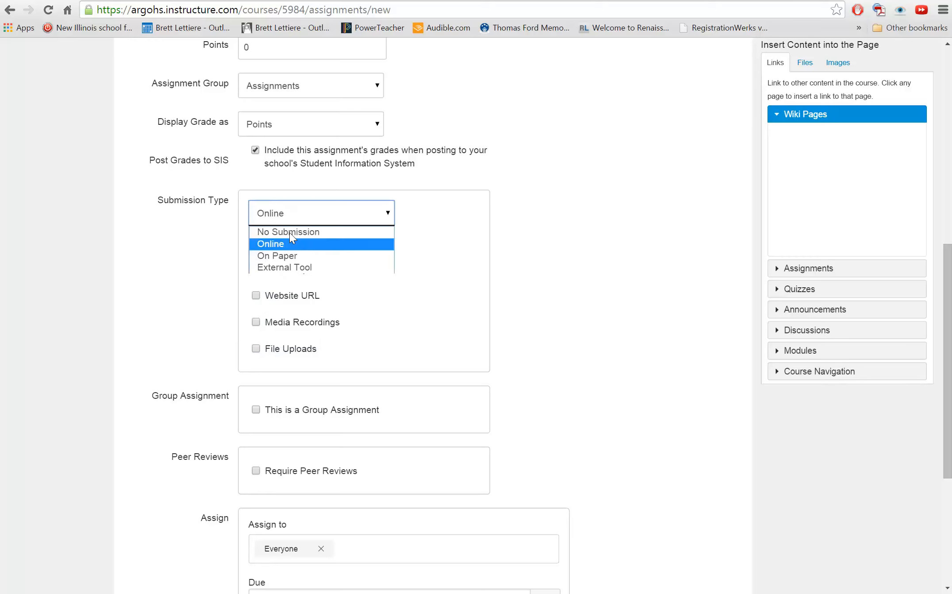
click(290, 230)
scroll(350, 437, down, 3)
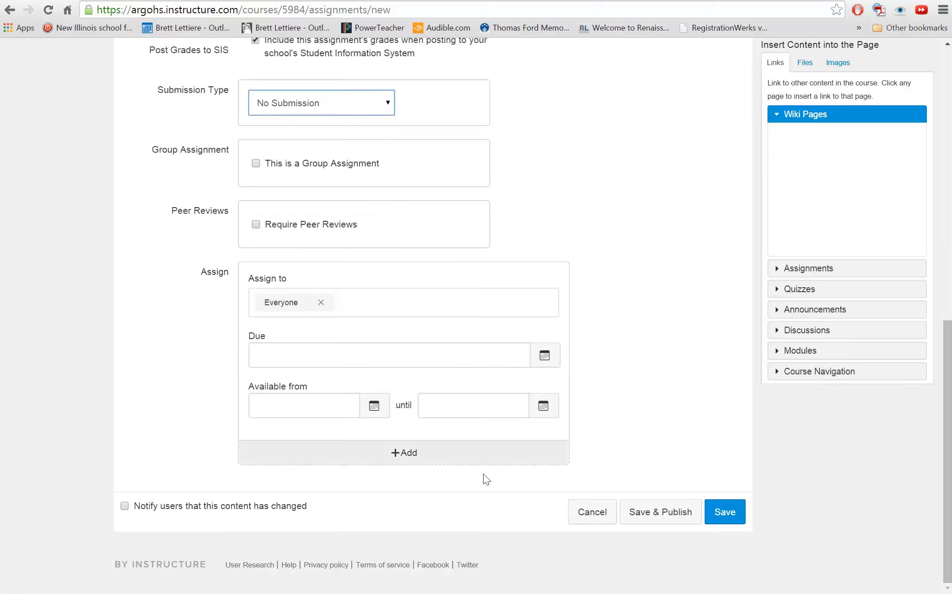
click(726, 517)
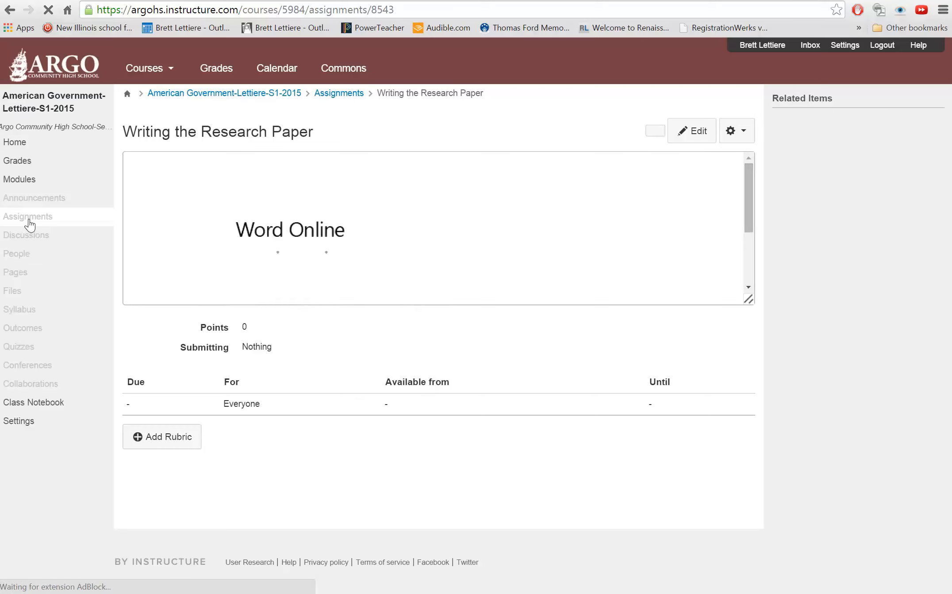
Enlarge the assignment's description box to fit its whole content and open the embedded document in full-size view.
drag(748, 302, 772, 404)
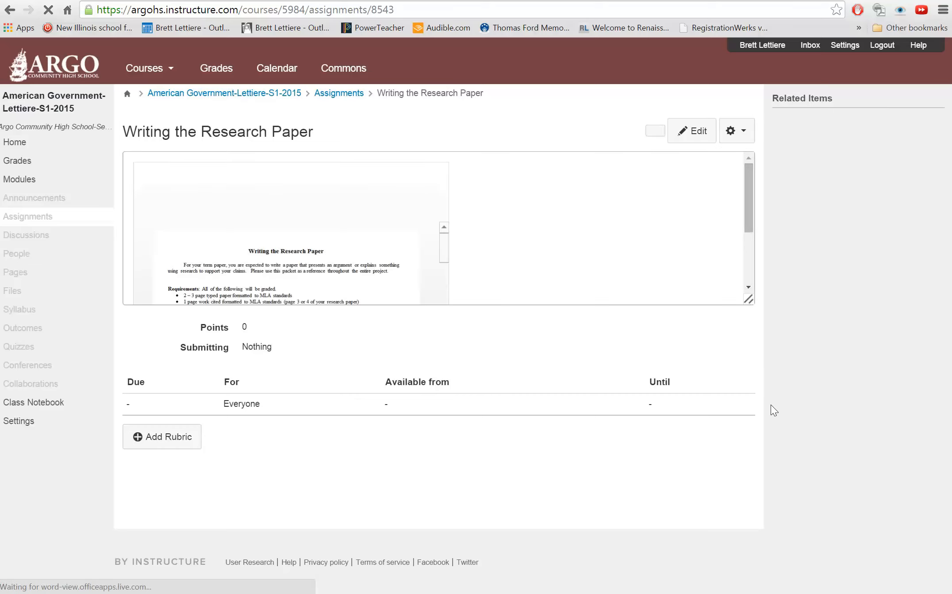
click(432, 345)
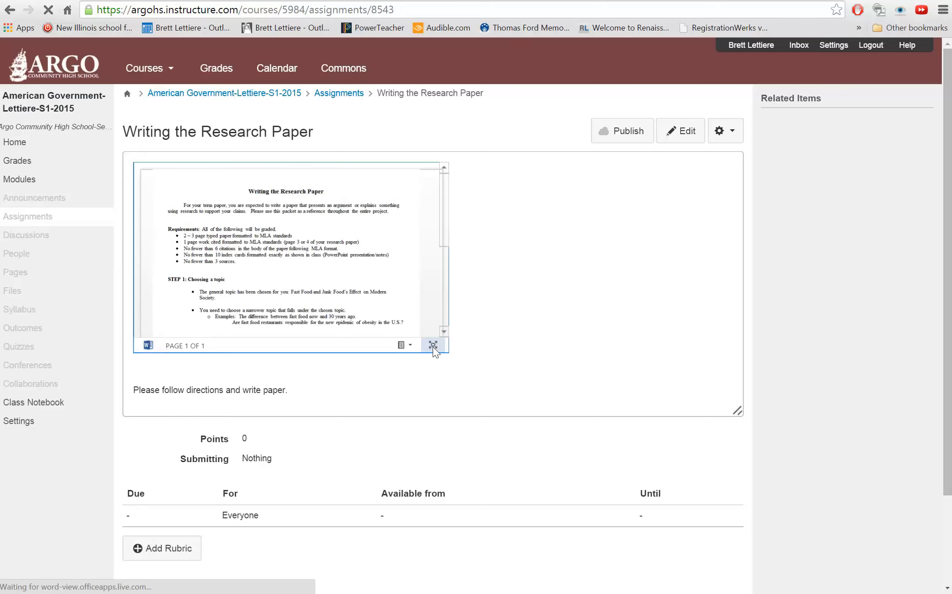